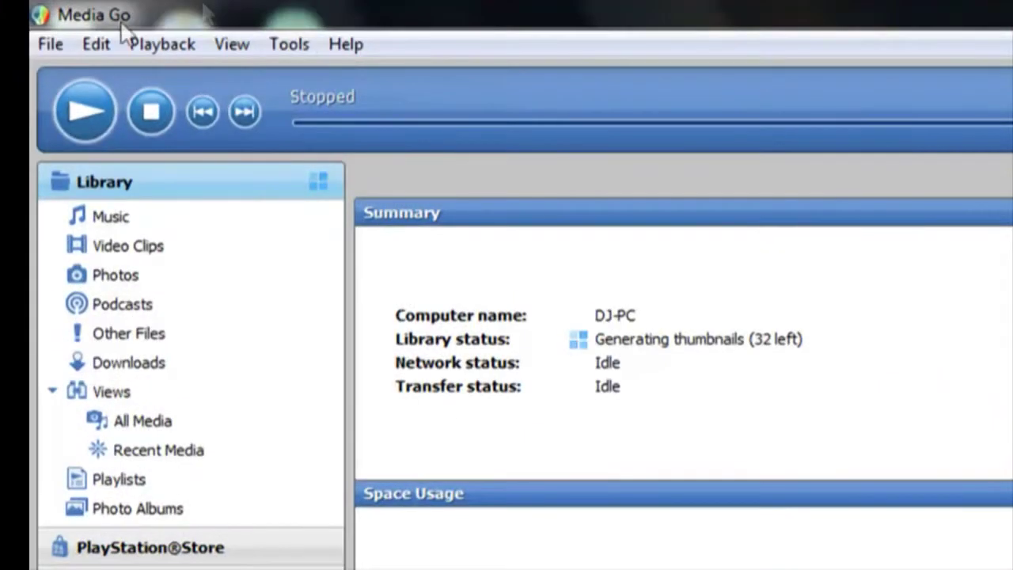
Browse the File menu, then review the monitored library folders and cancel without changes
click(38, 50)
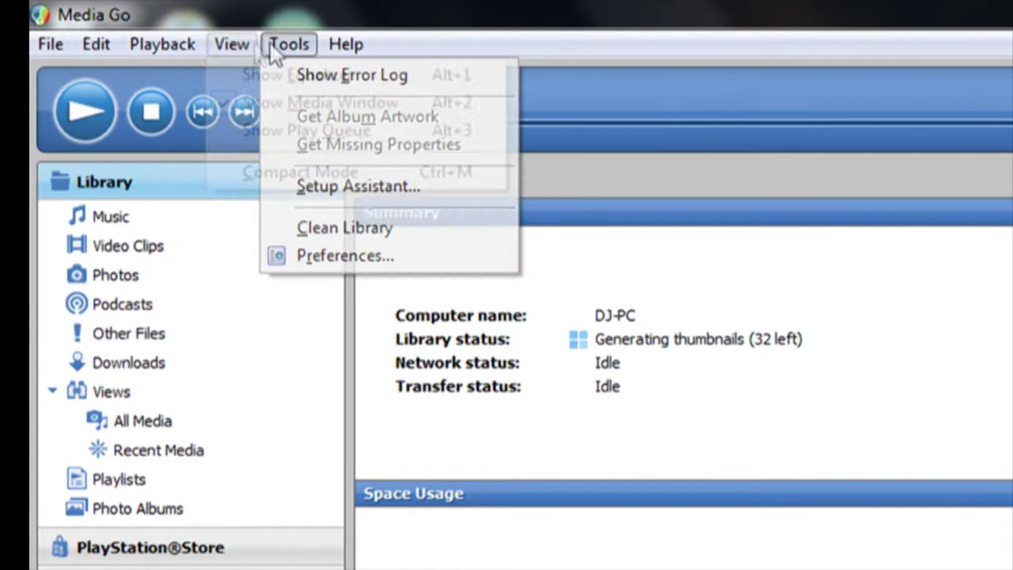
mouse_move(322, 43)
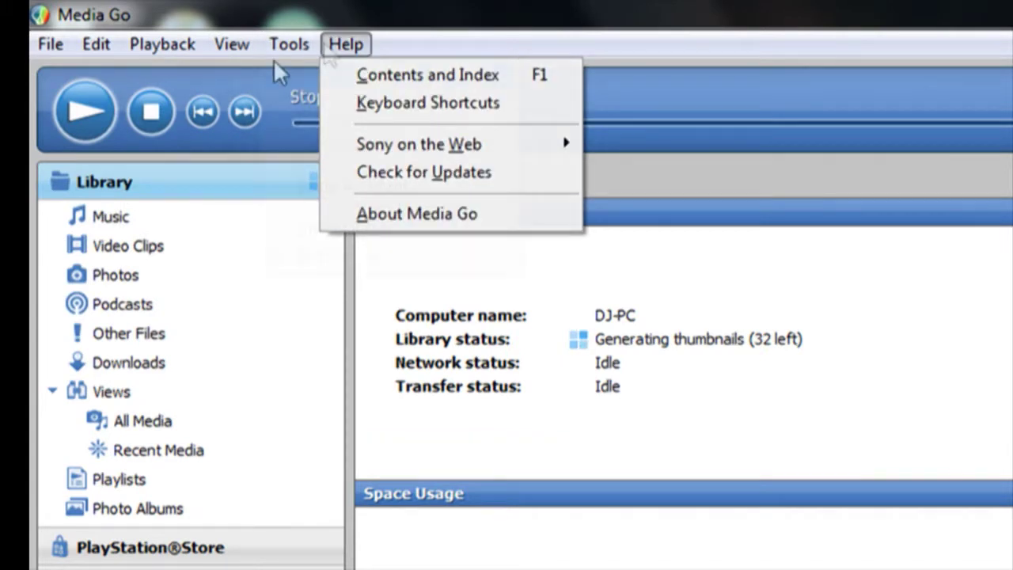
click(717, 93)
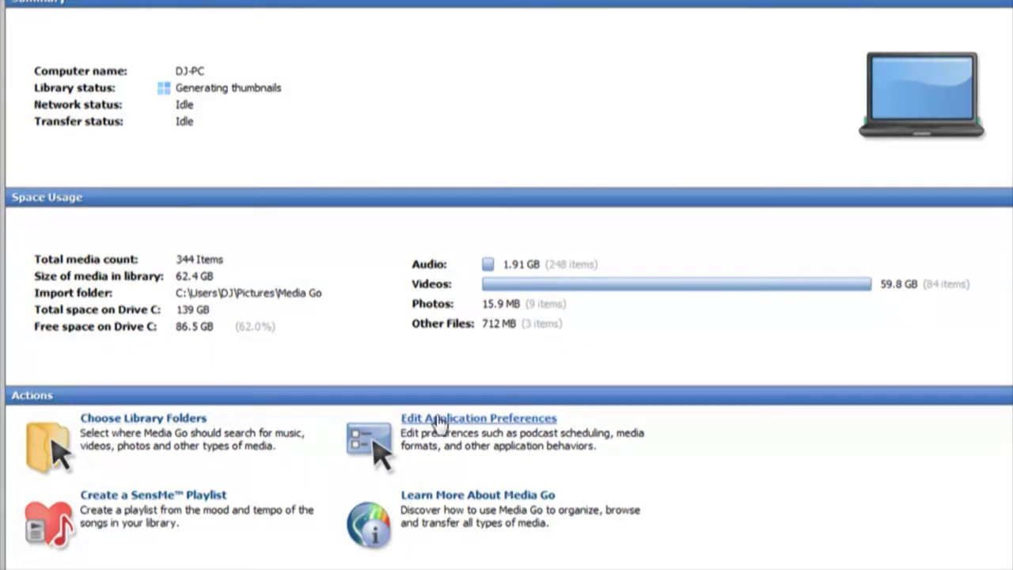
click(185, 425)
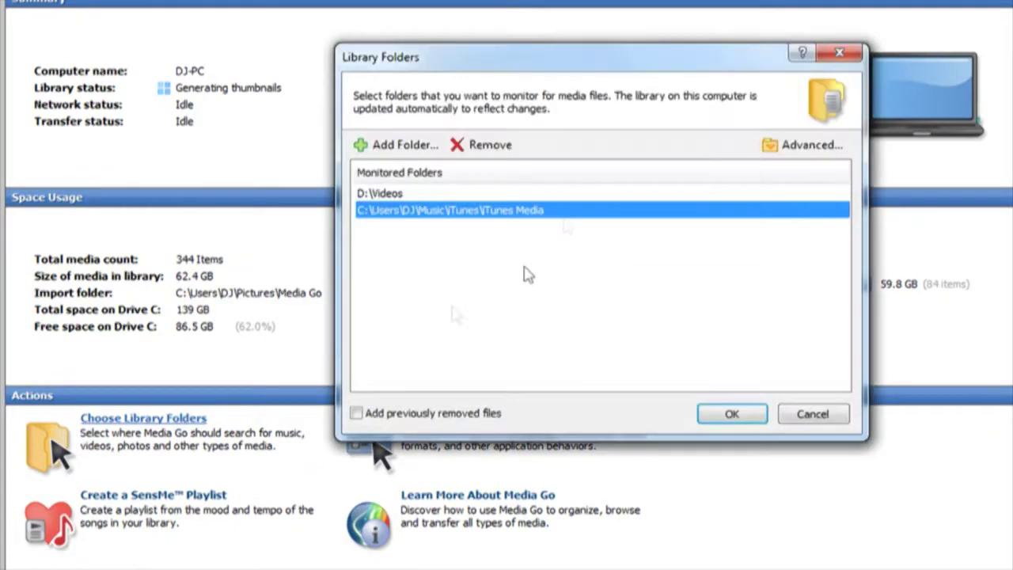
click(838, 417)
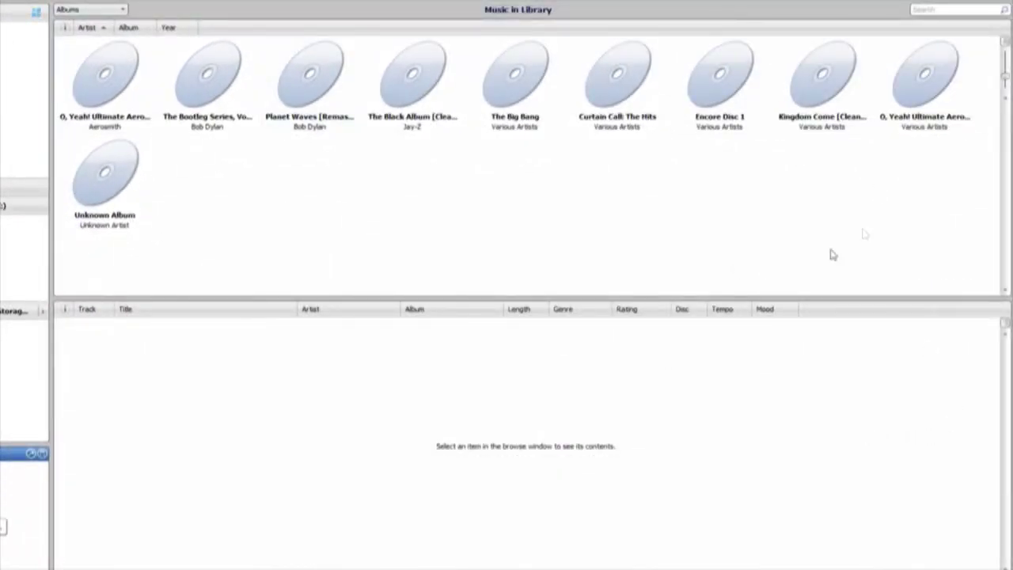
View the Planet Waves and The Black Album track lists, scrolling through the tracks
click(310, 80)
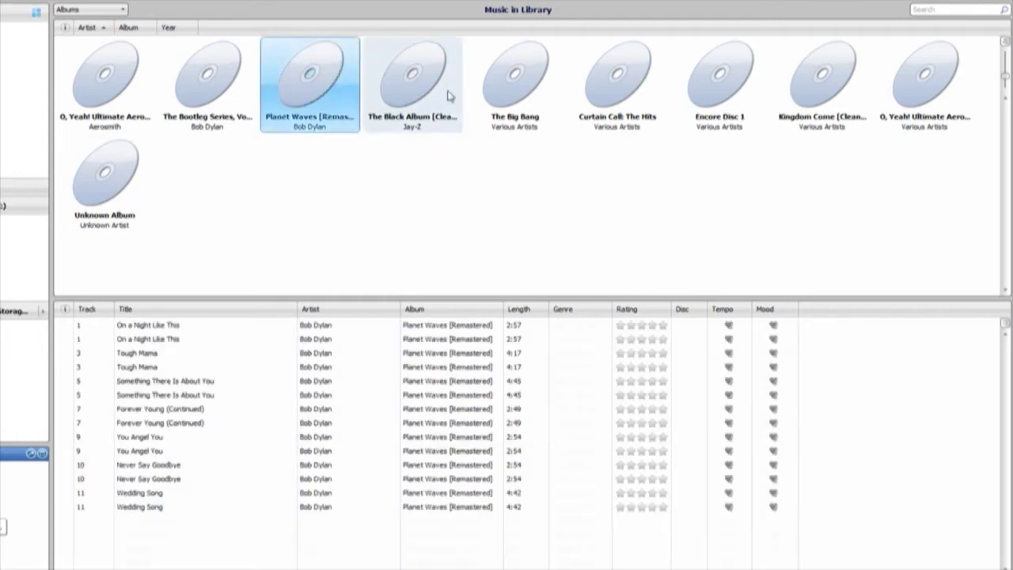
click(412, 79)
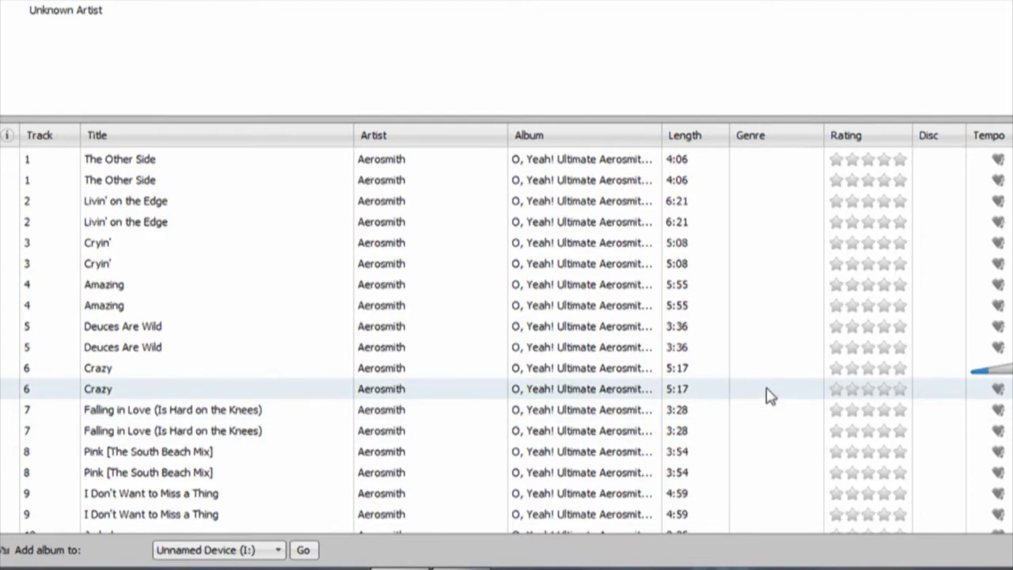
scroll(768, 396, down, 3)
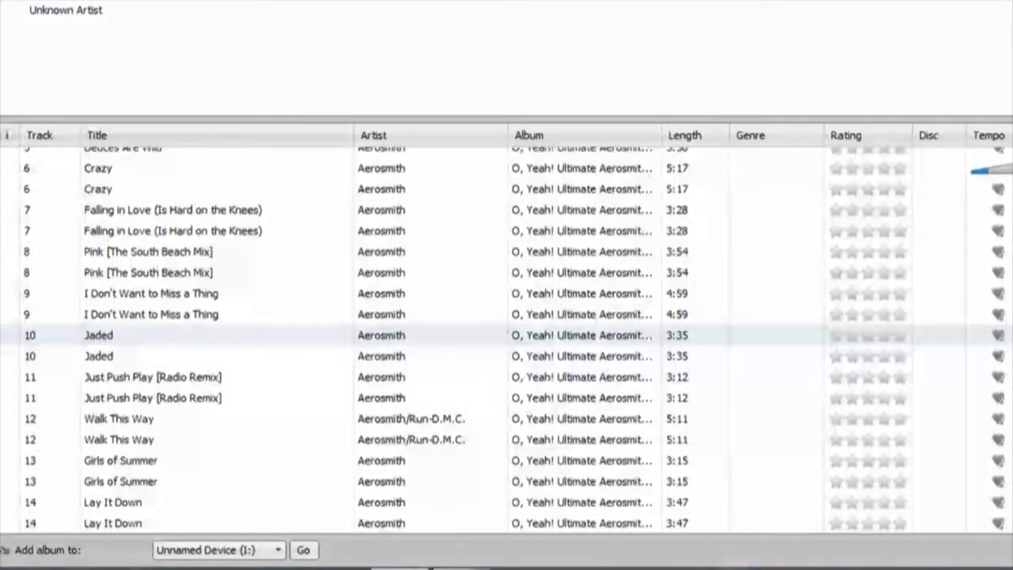
scroll(507, 335, up, 3)
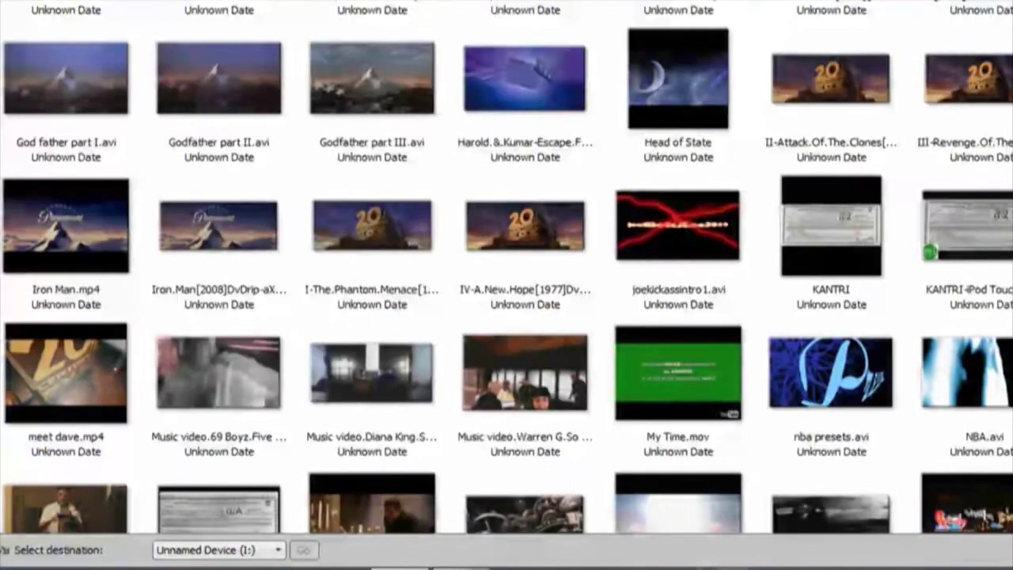
scroll(507, 269, down, 5)
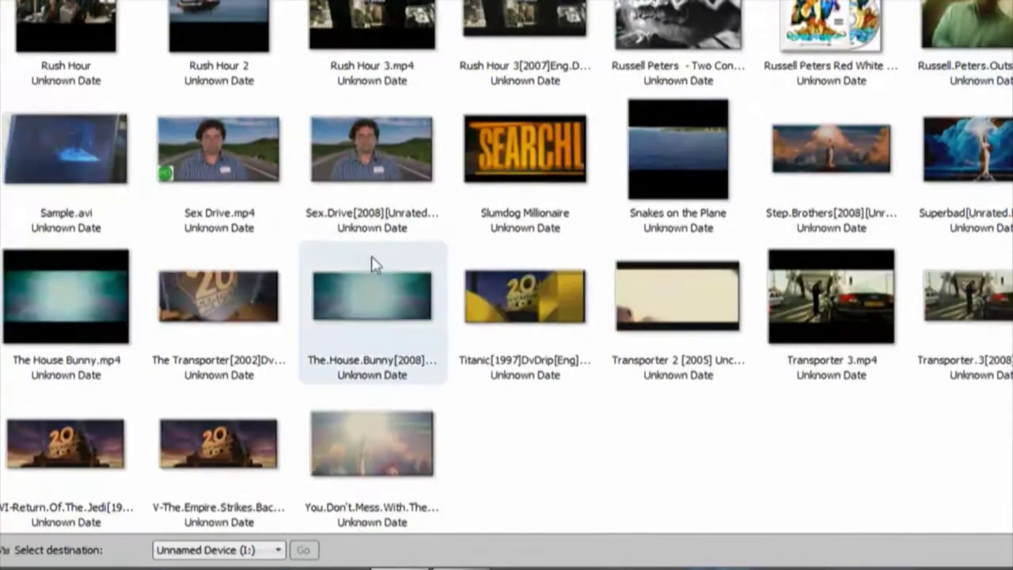
scroll(373, 262, up, 3)
scroll(388, 269, up, 2)
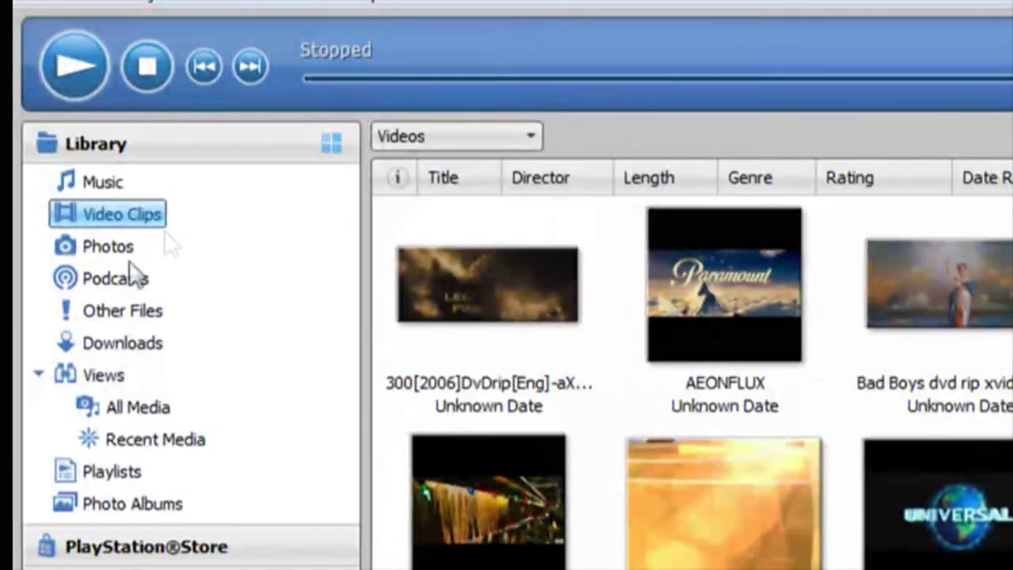
Browse Photos, Podcasts, Other Files, Downloads and All Media by date added, ending on PlayStation Store
click(107, 246)
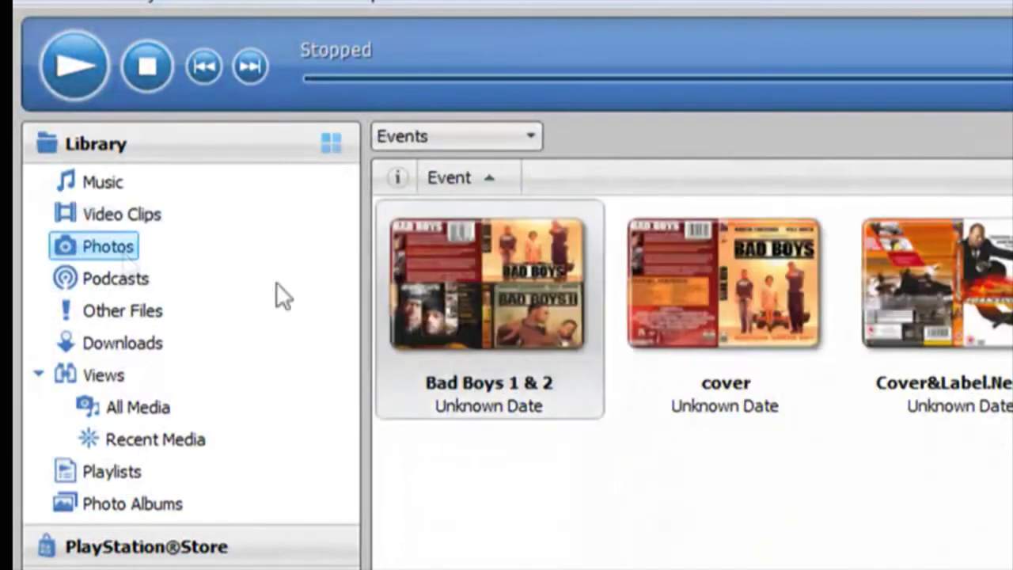
click(64, 282)
click(87, 311)
click(97, 343)
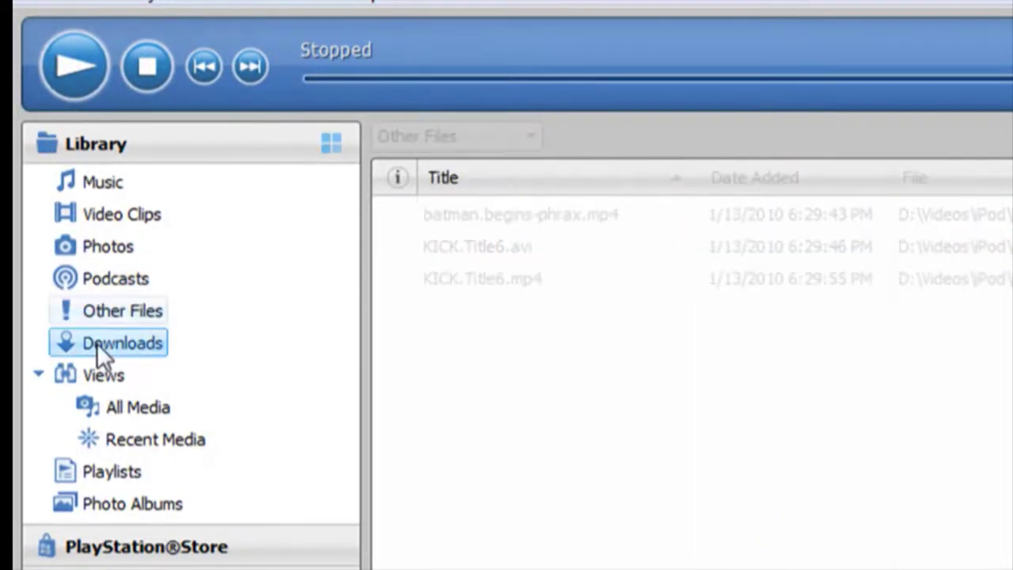
click(98, 377)
click(110, 407)
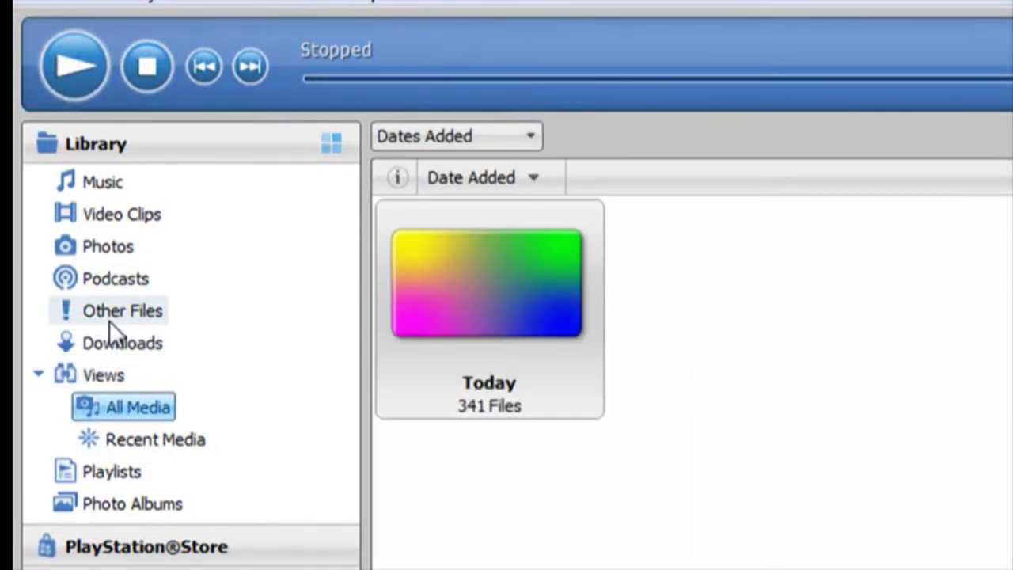
click(112, 345)
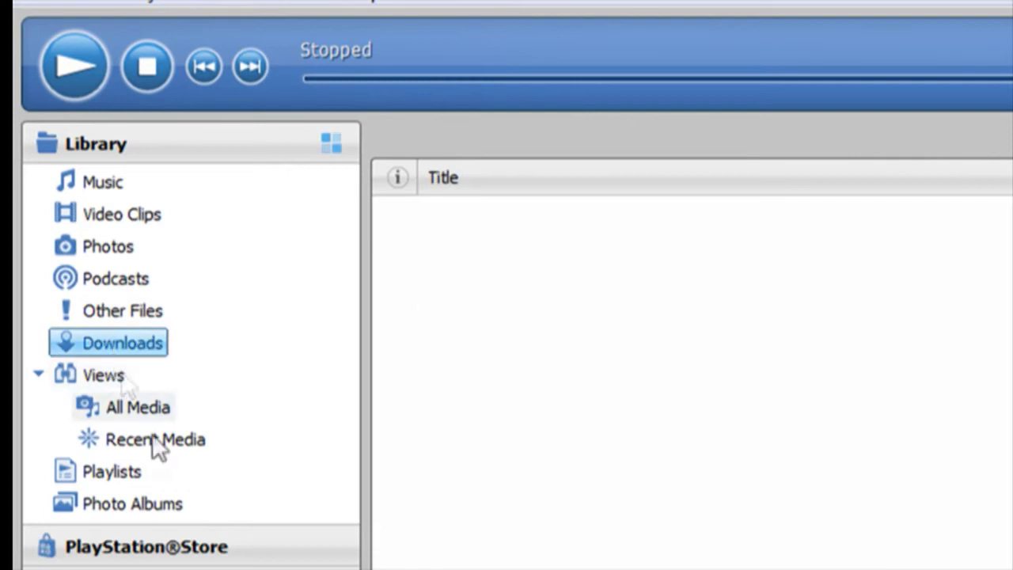
click(144, 550)
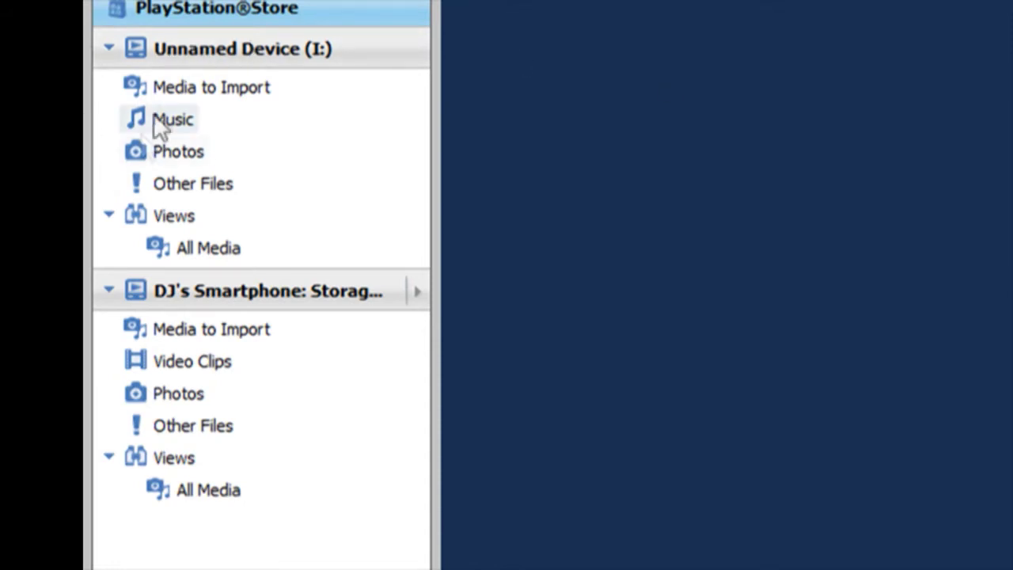
Show the Unnamed Device (I:) storage summary, then the Unknown Album's seven WAV tracks
click(181, 52)
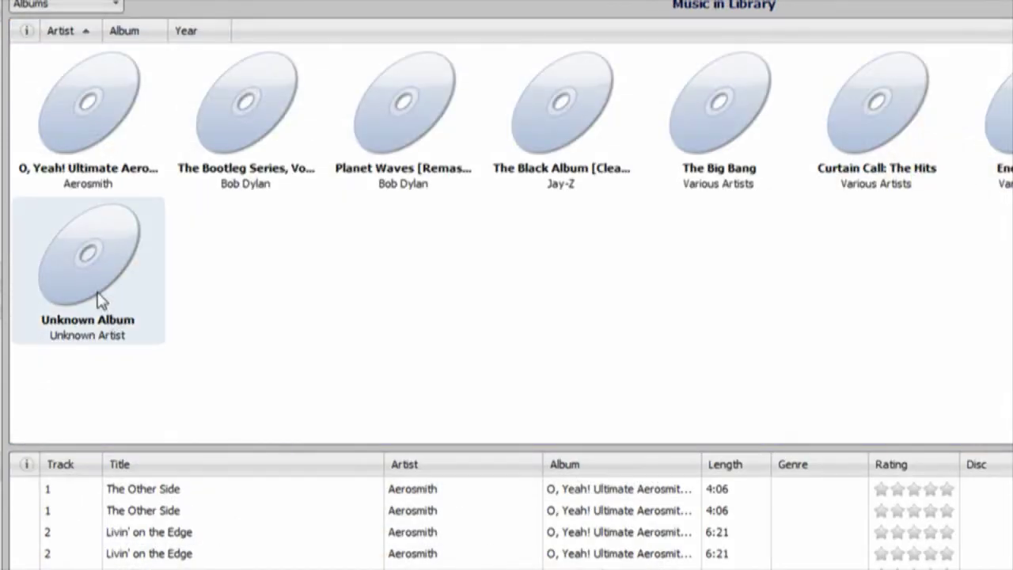
click(101, 296)
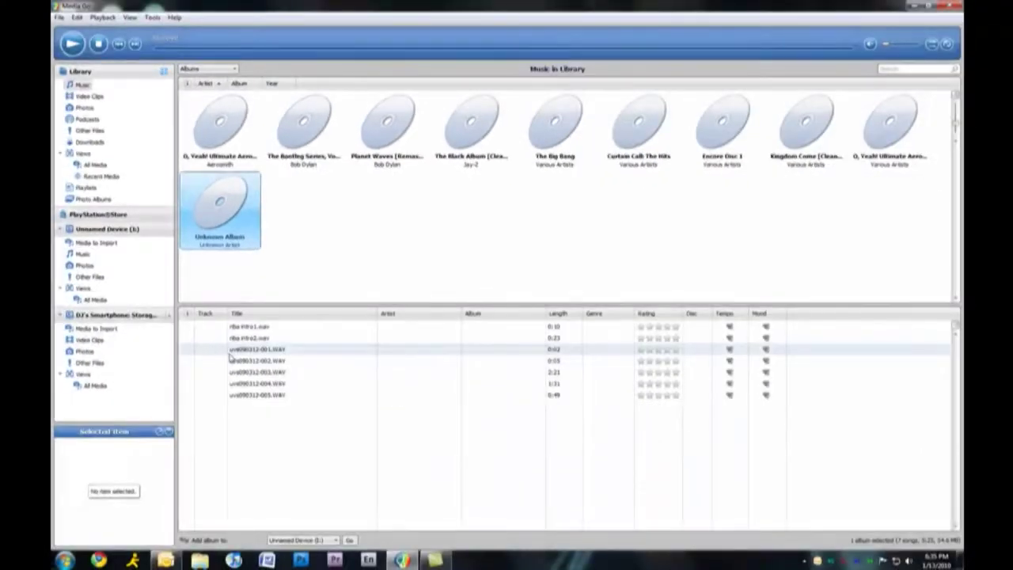
Play uvs090312-004.WAV, switch to compact mode and back to full mode, then show taskbar shortcuts
double_click(243, 352)
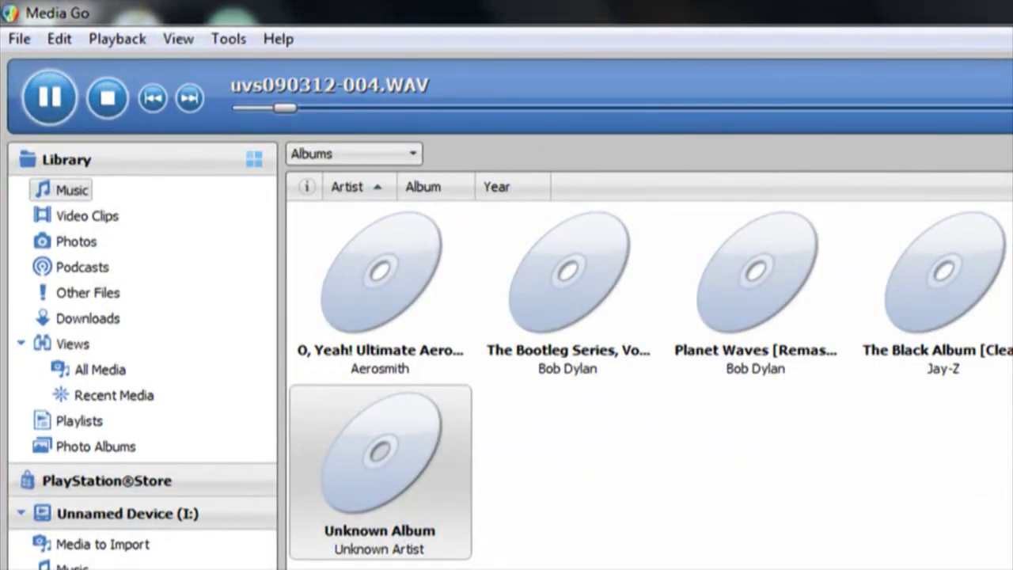
click(101, 36)
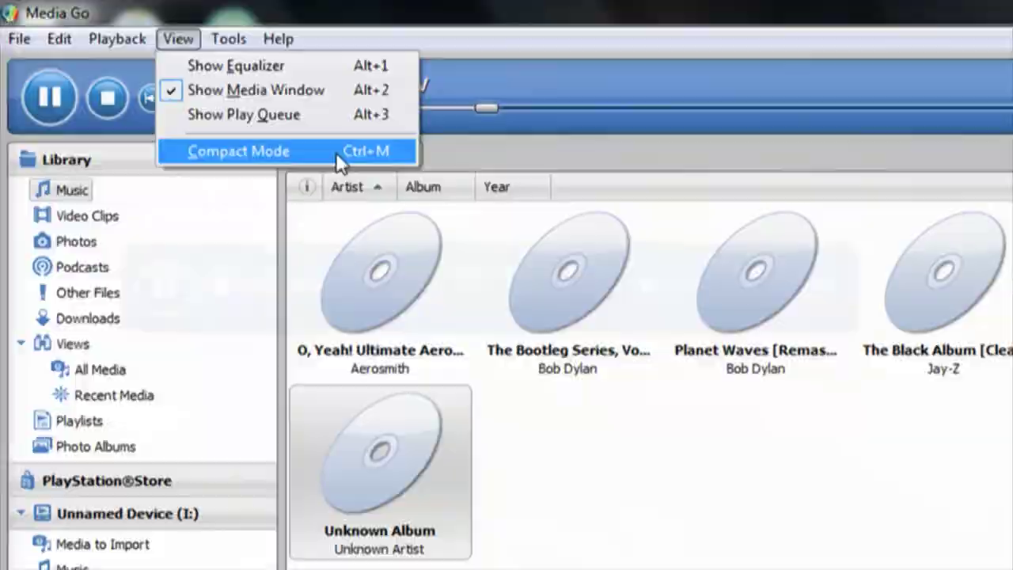
click(336, 152)
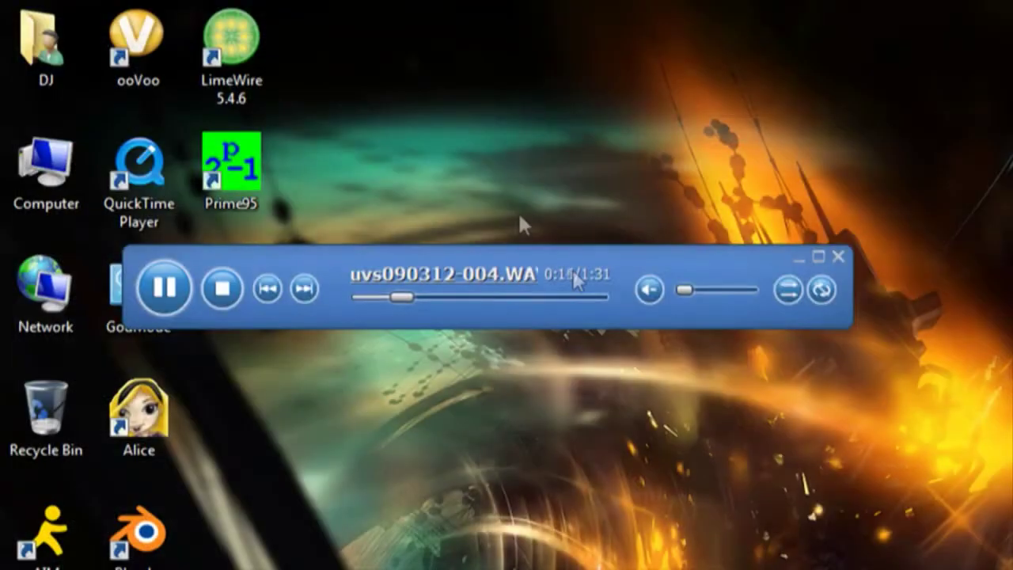
click(811, 260)
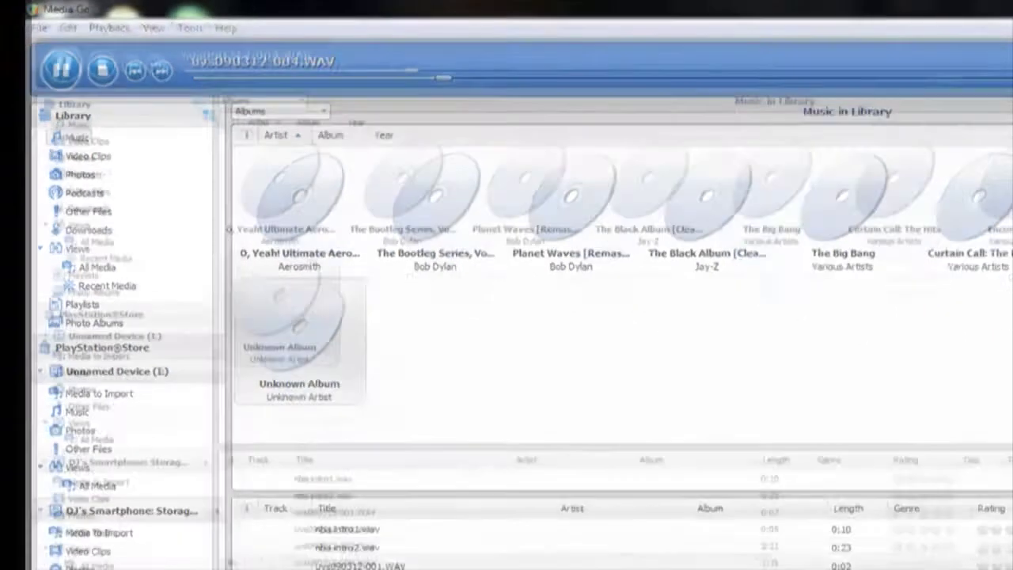
right_click(434, 556)
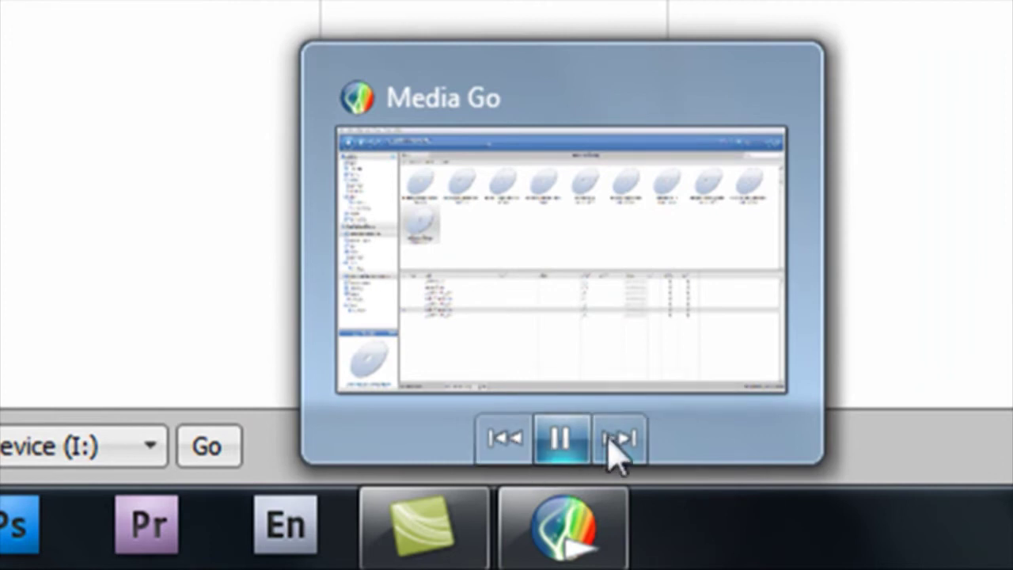
Show the Video Clips library and review the Add clip to destinations, keeping Unnamed Device (I:)
click(565, 535)
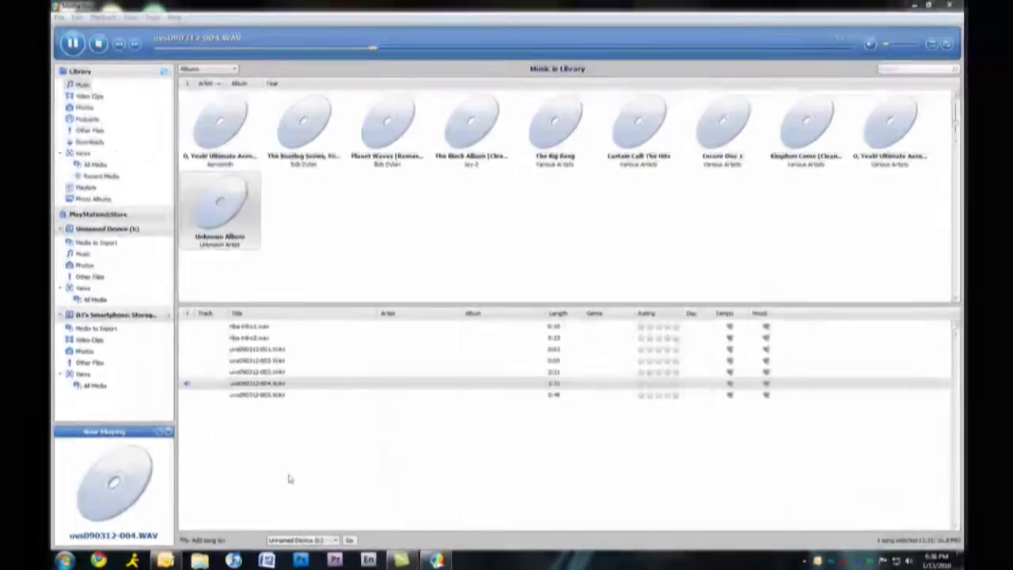
click(94, 96)
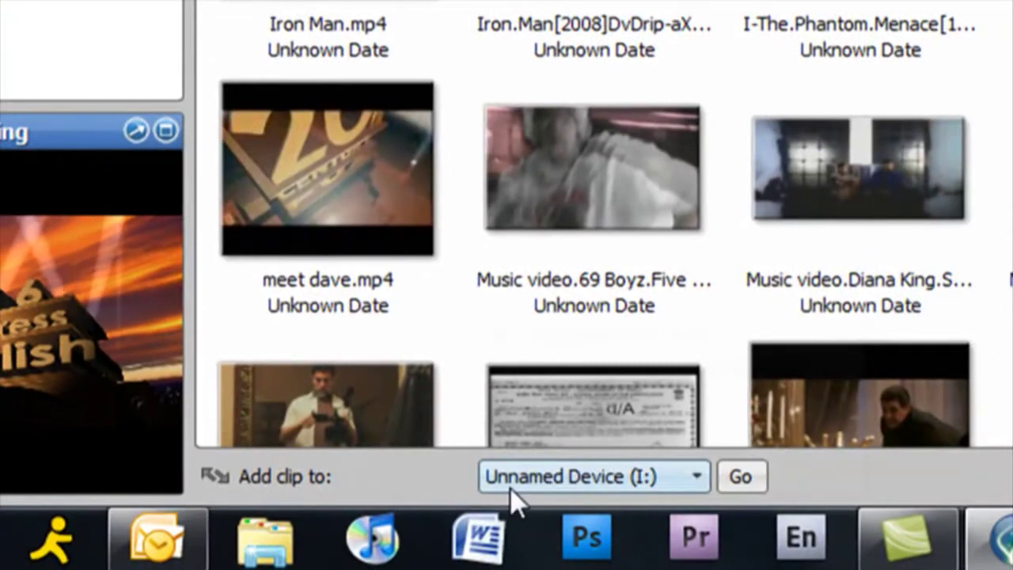
click(511, 485)
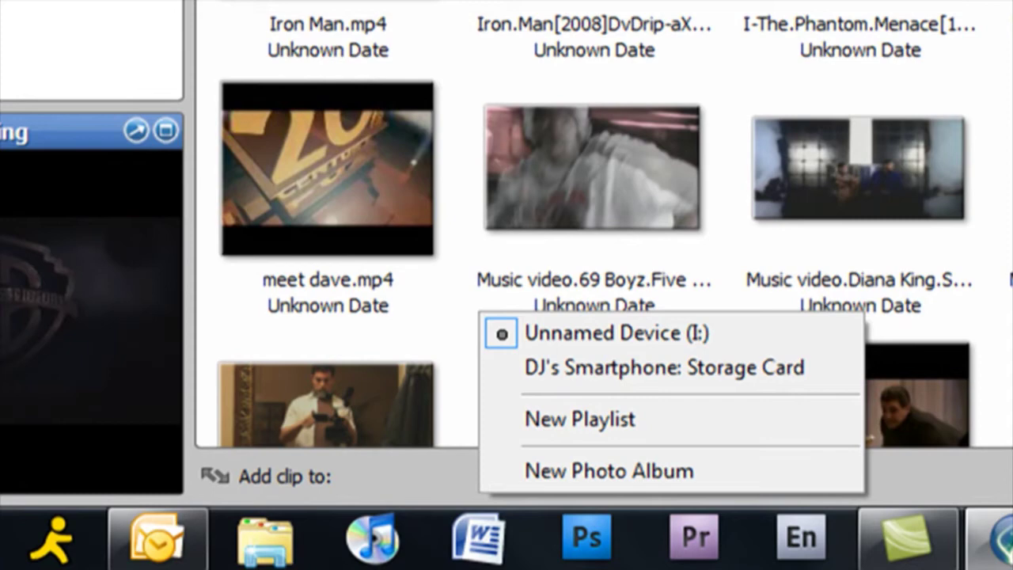
key(Escape)
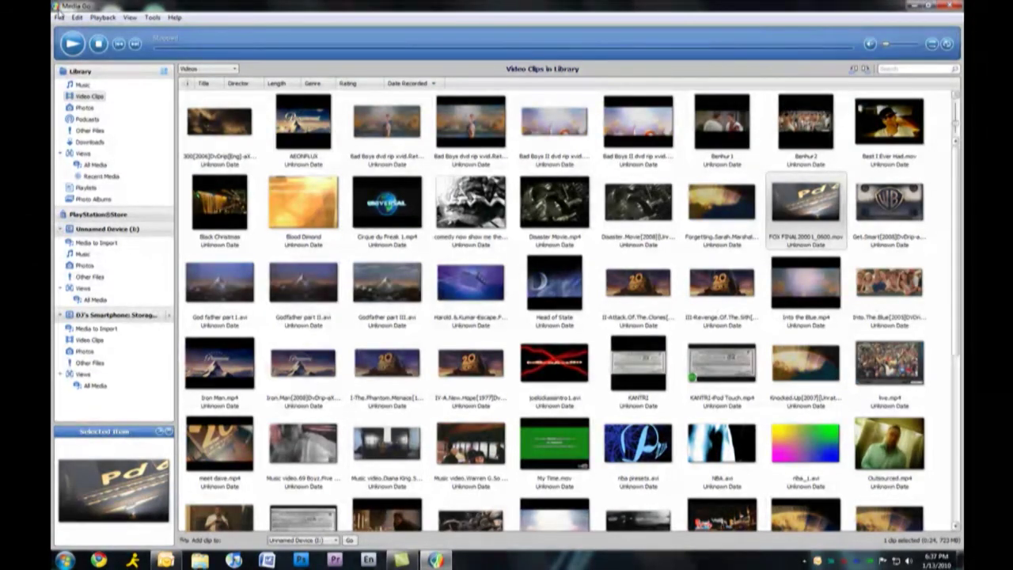
Launch Task Manager from the taskbar to check MediaGo.exe memory and CPU use
right_click(652, 559)
click(672, 535)
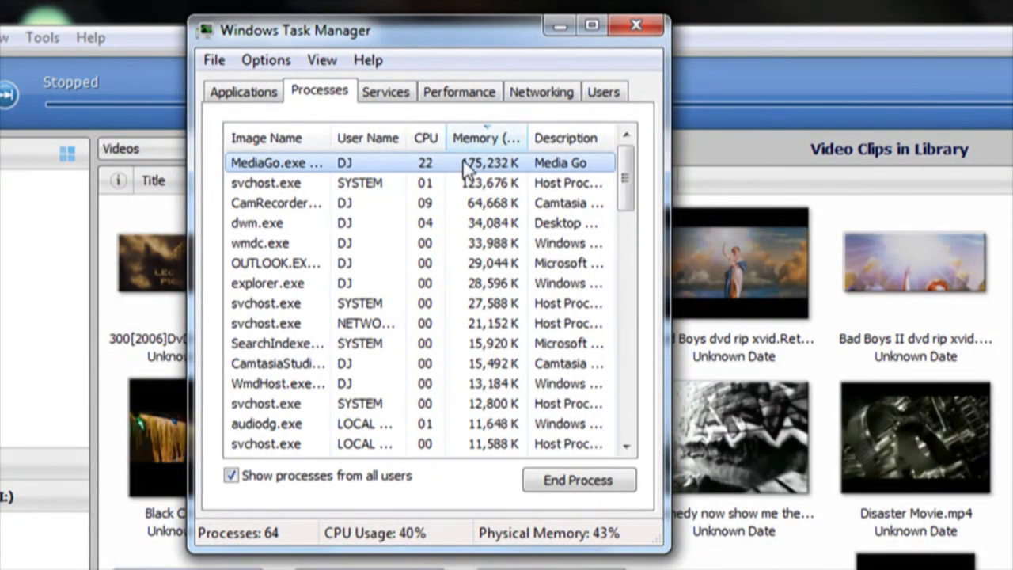
Close Task Manager to return to Media Go
click(637, 26)
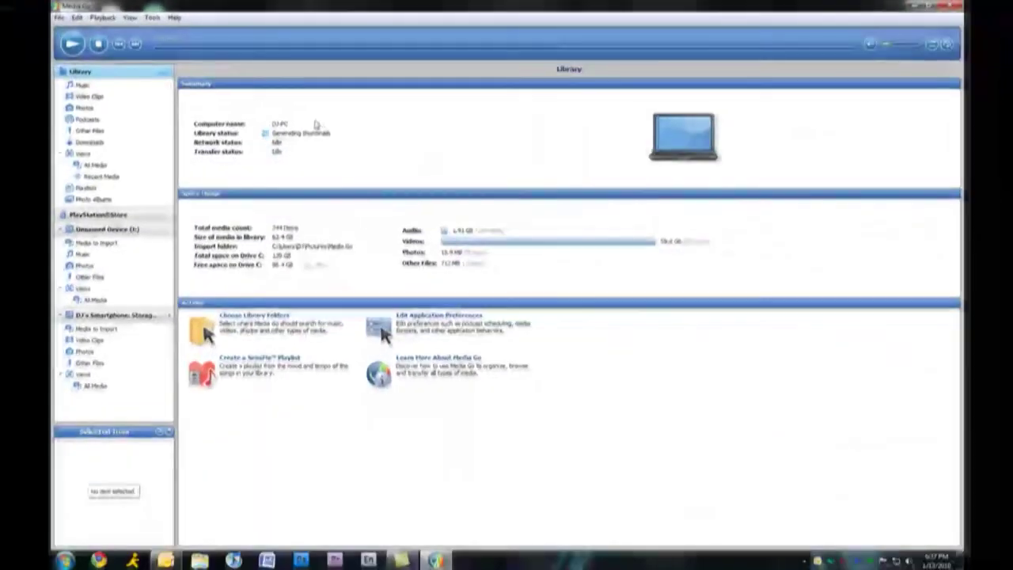